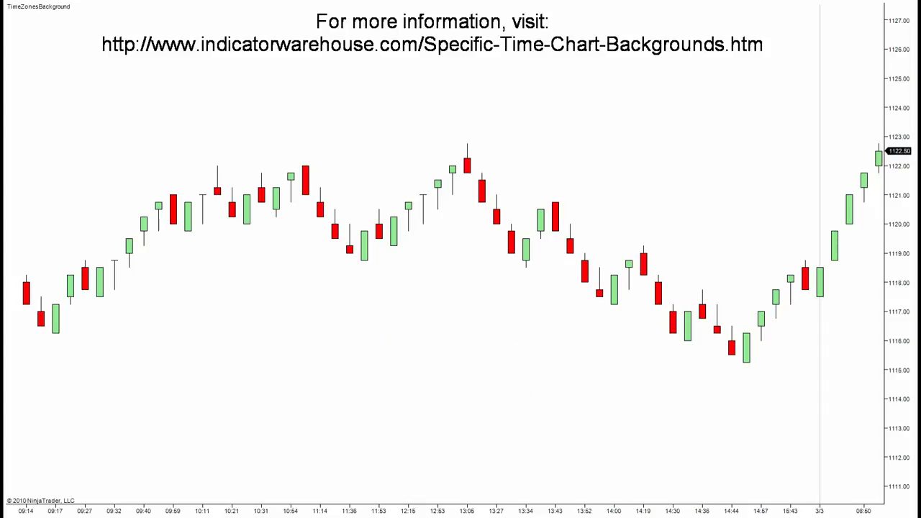
Open the chart's Indicators dialog, add TimeZonesBackground, and view its default session properties
right_click(296, 282)
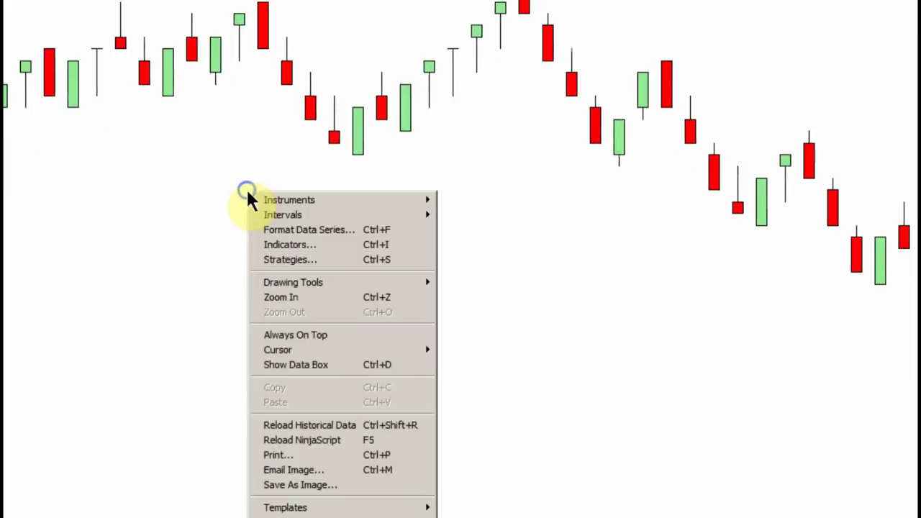
left_click(281, 246)
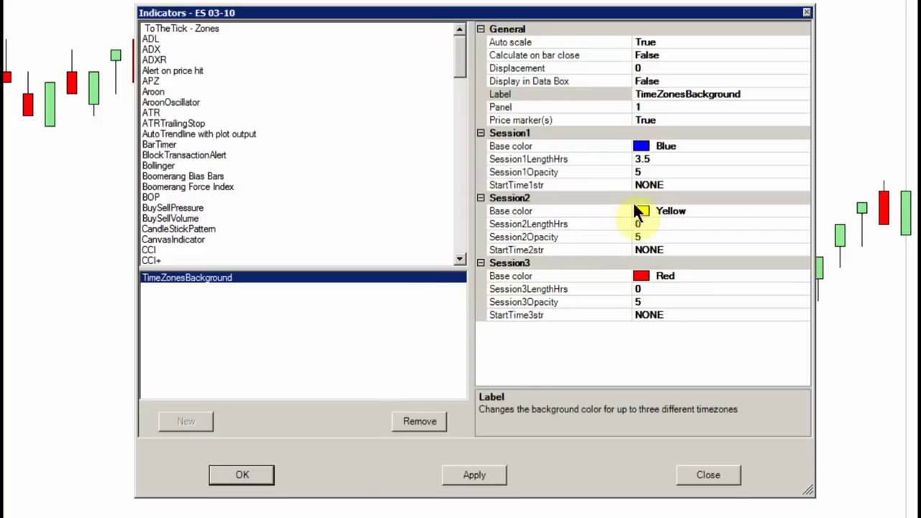
Set Session1 to start at 9:00 with a length of 1 hour
left_click(650, 185)
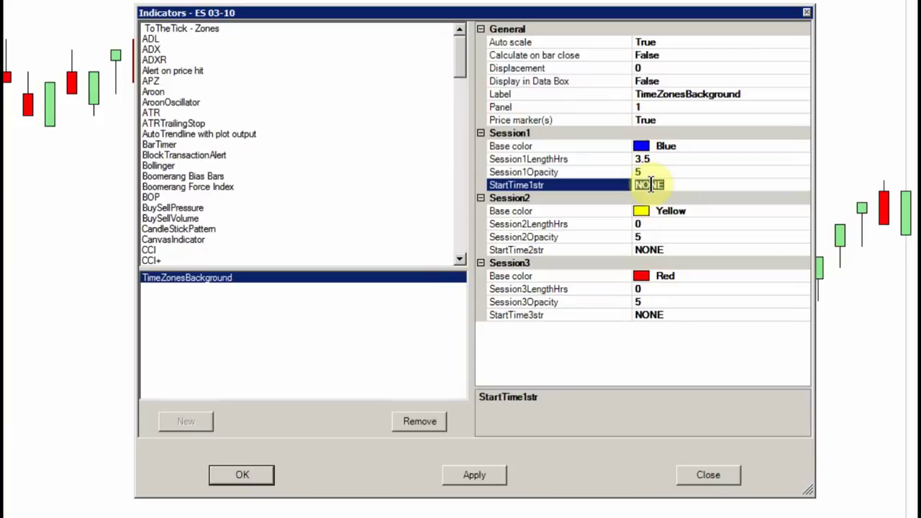
type("9:")
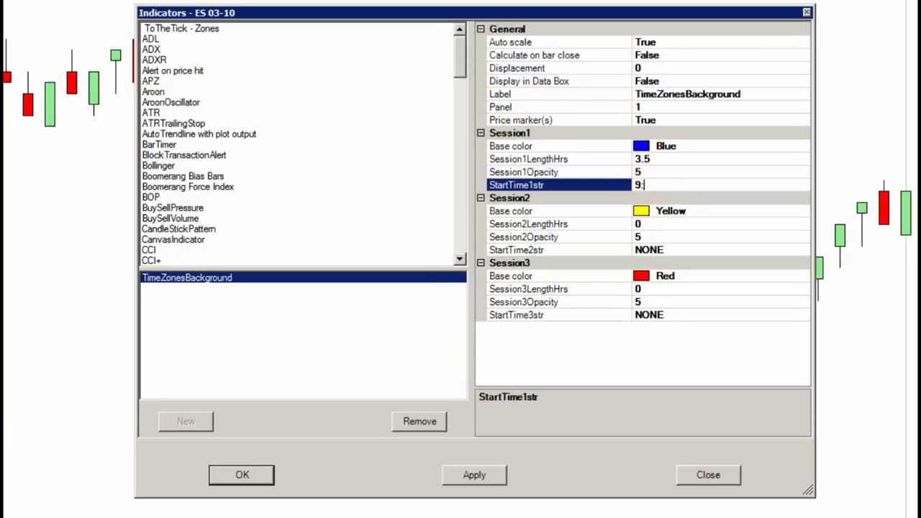
type("00")
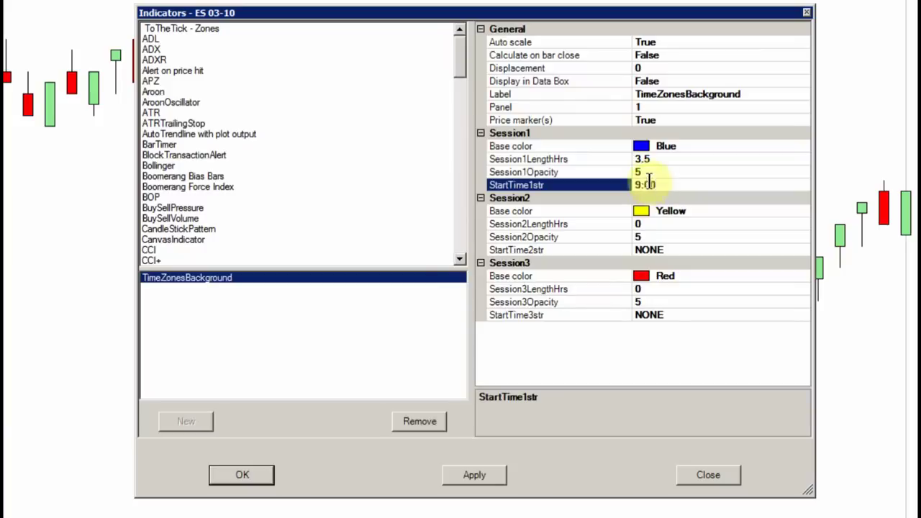
left_click(656, 158)
left_click(661, 158)
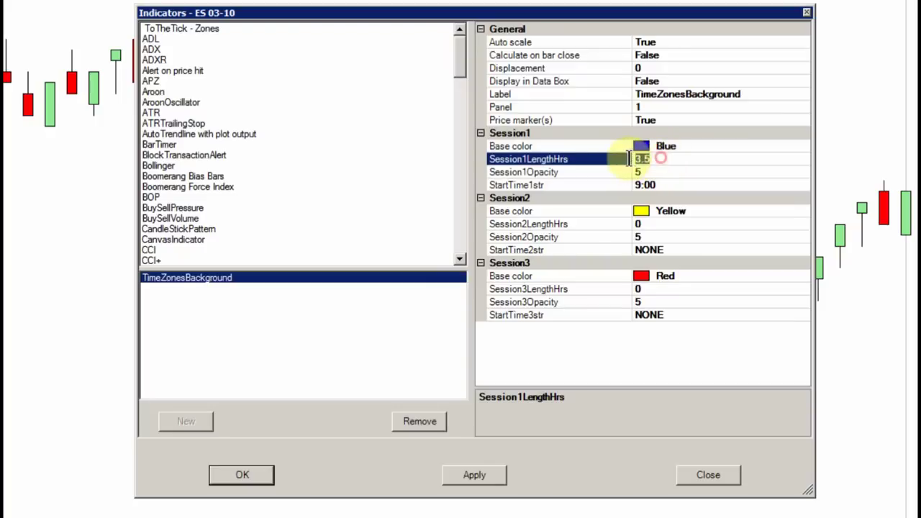
type("1")
Choose Red from the Custom palette as the Session1 base color
left_click(752, 146)
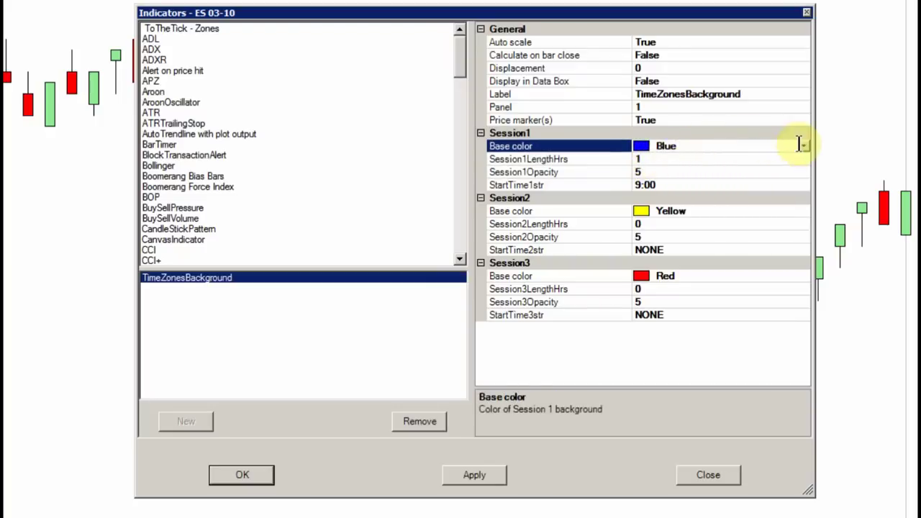
left_click(802, 146)
left_click(651, 163)
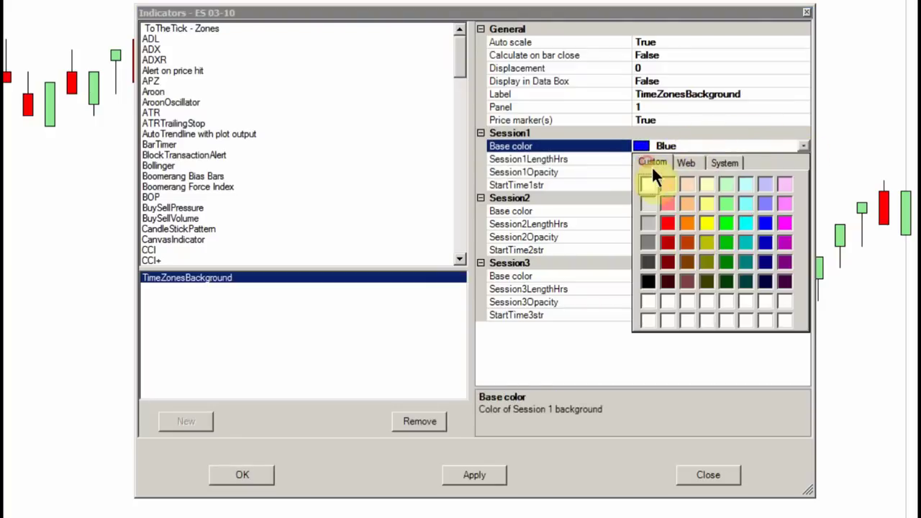
left_click(666, 224)
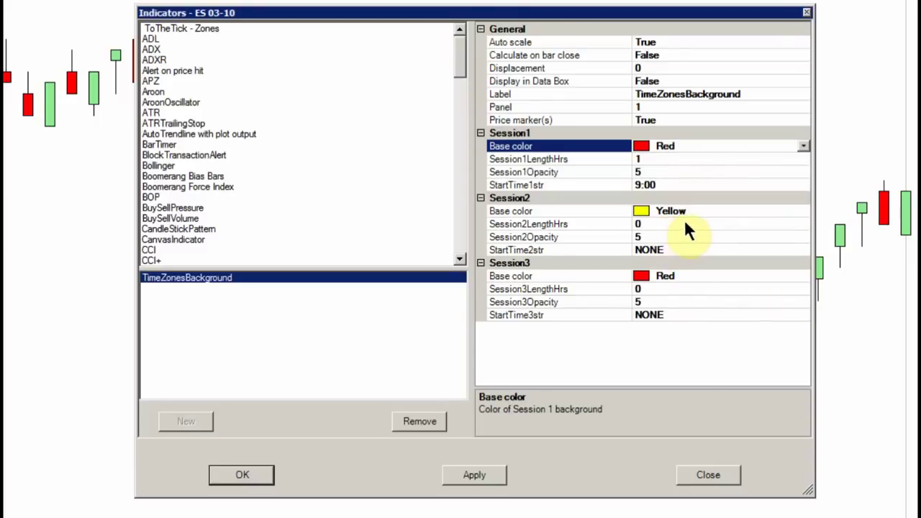
left_click(770, 211)
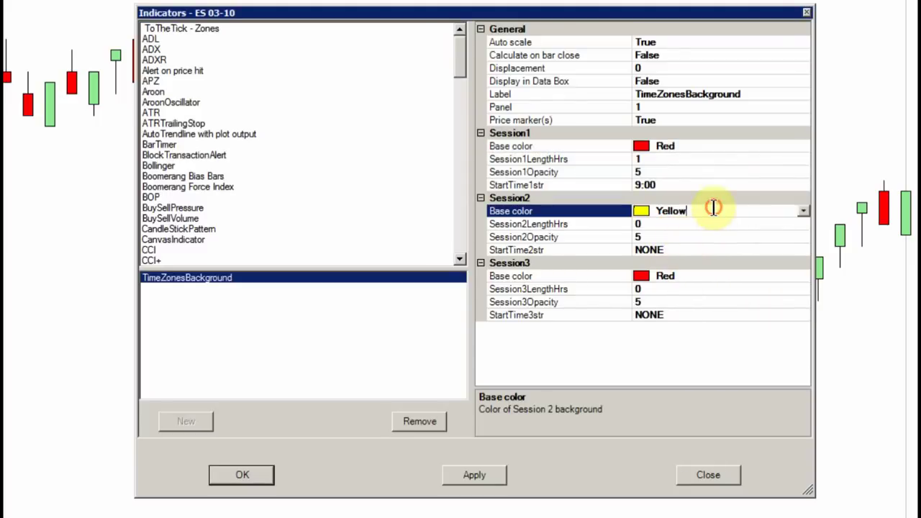
Give Session2 an orange (255, 128, 0) base color from the Custom palette
left_click(804, 210)
left_click(651, 228)
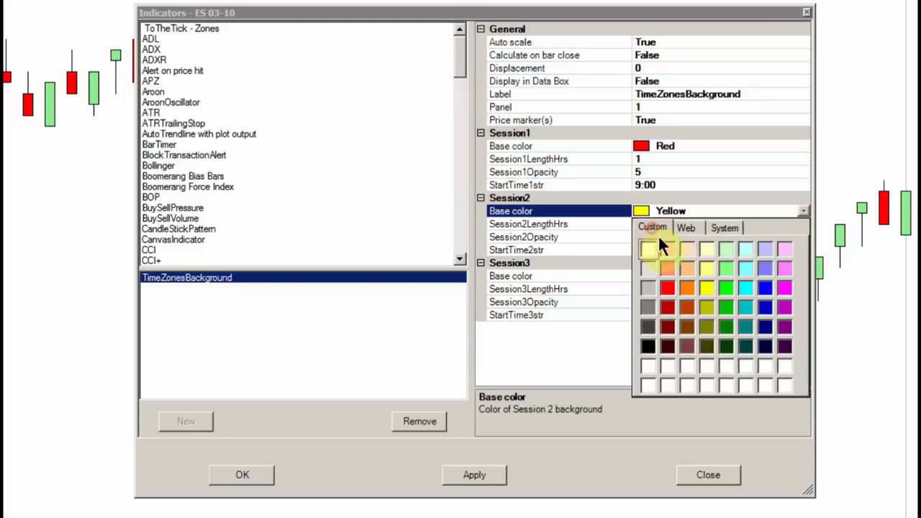
left_click(687, 288)
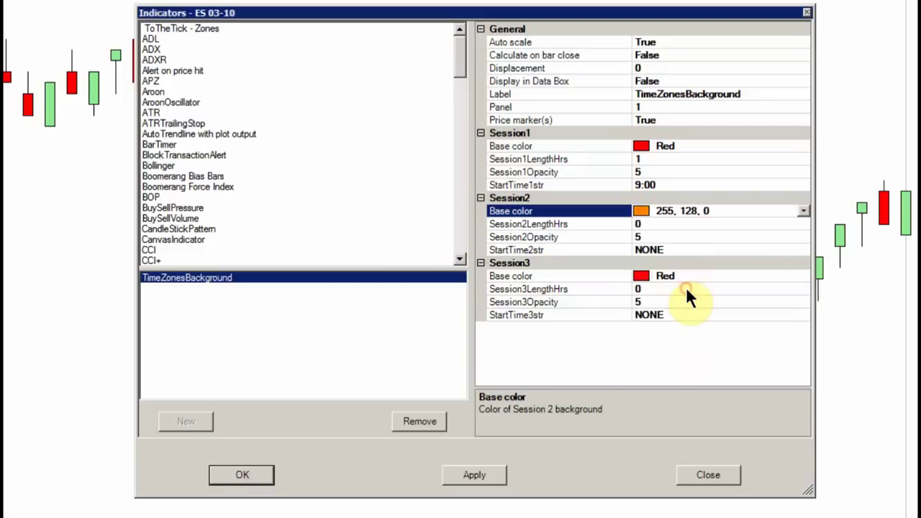
Set Session2 to start at 11:00 with a length of 1.5 hours
left_click(672, 249)
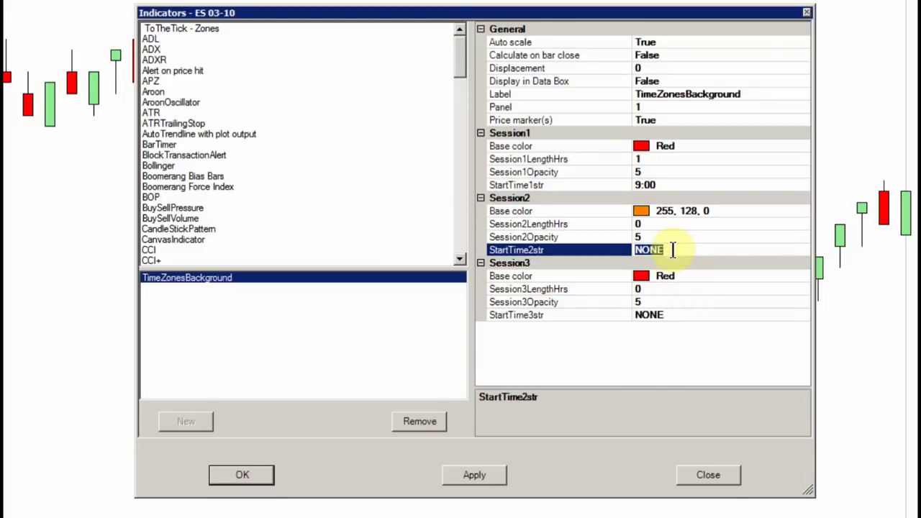
type("11:090")
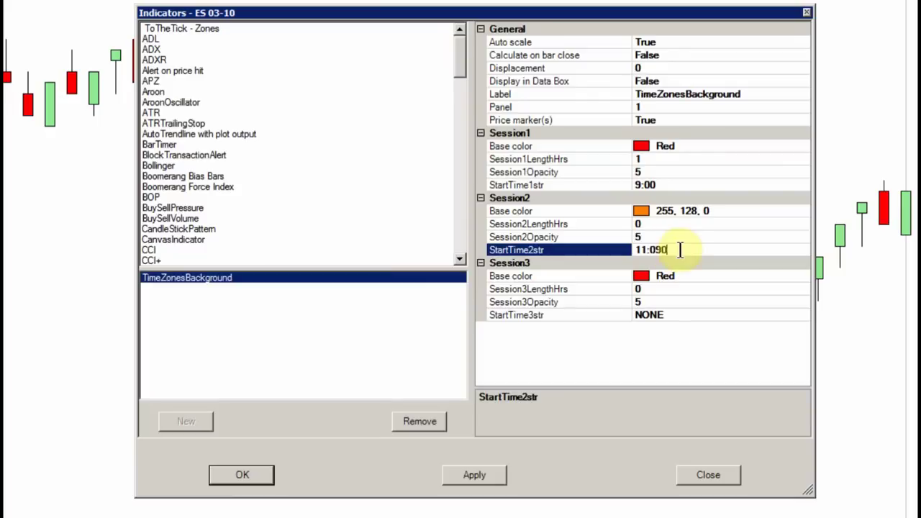
key("BackSpace")
key("BackSpace")
type("0")
left_click(656, 225)
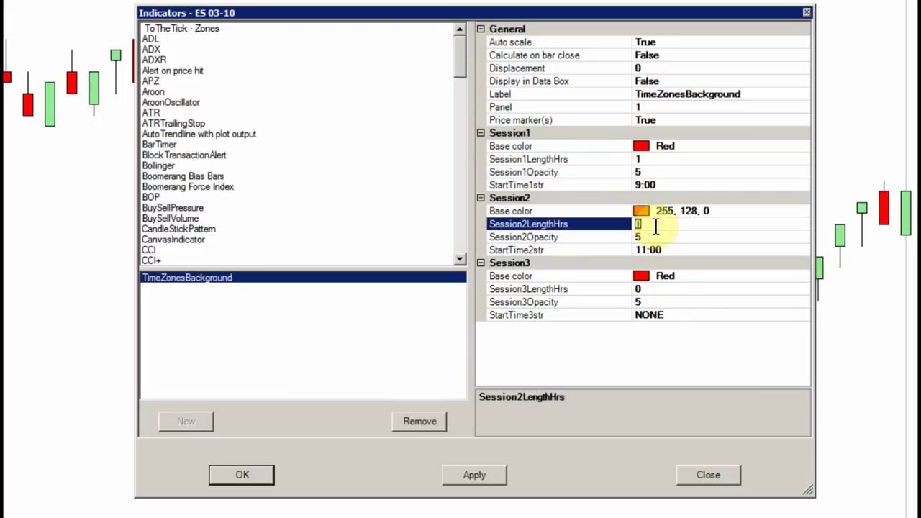
type("1.5")
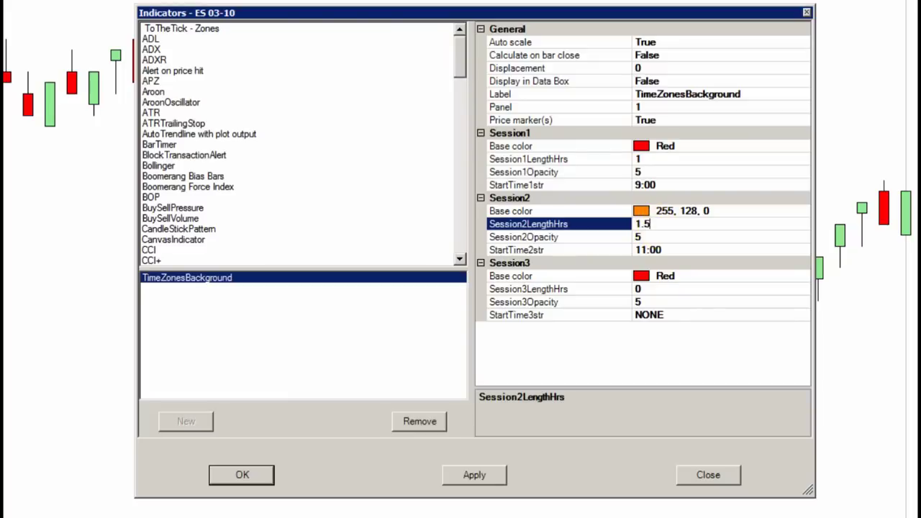
Give Session3 a light green (128, 255, 128) base color from the Custom palette
left_click(700, 274)
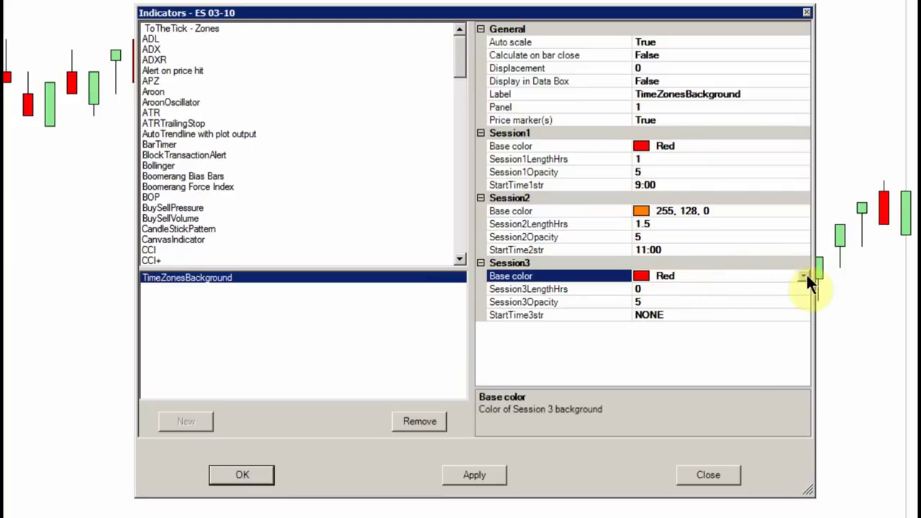
left_click(805, 275)
left_click(652, 293)
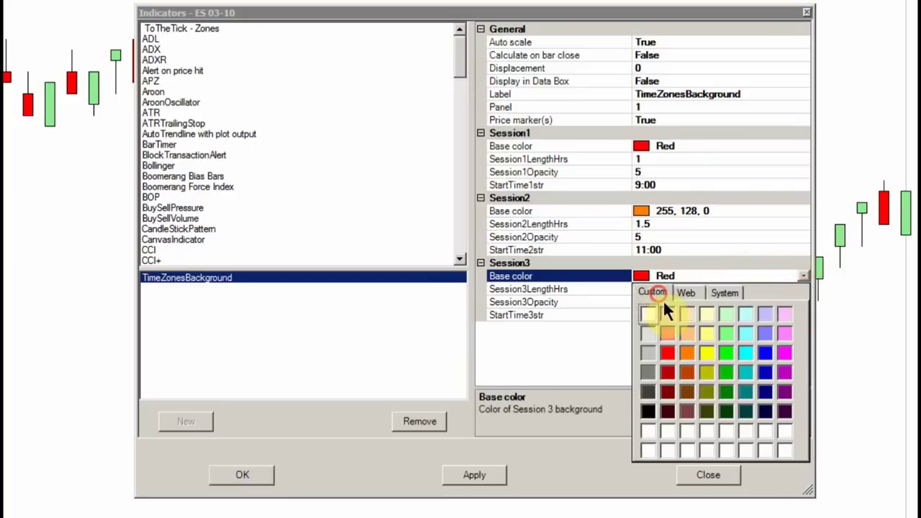
left_click(728, 334)
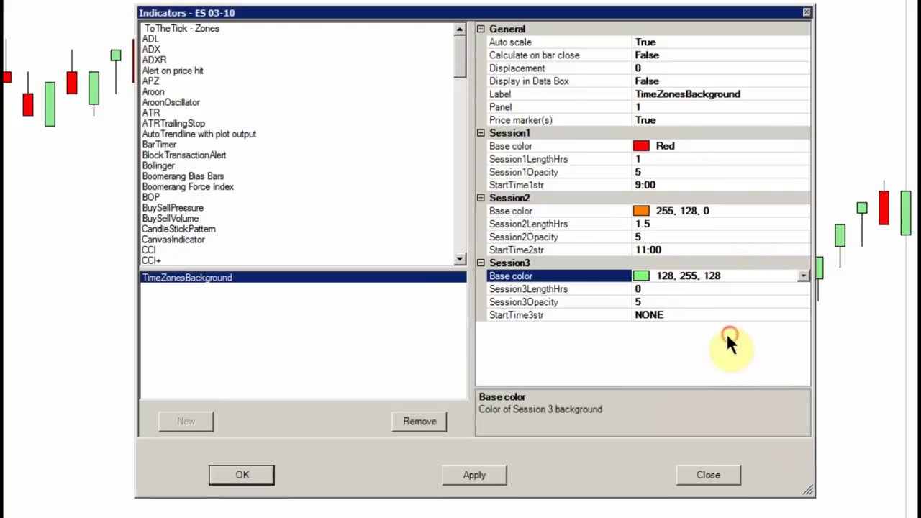
Set Session3 to start at 14:00 with a length of .5 hours
left_click(655, 314)
type("14")
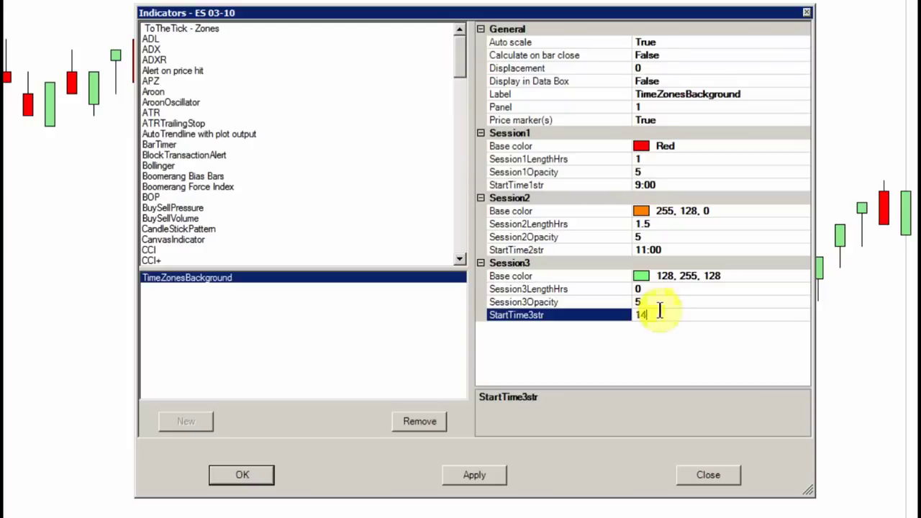
type(":00")
left_click(650, 289)
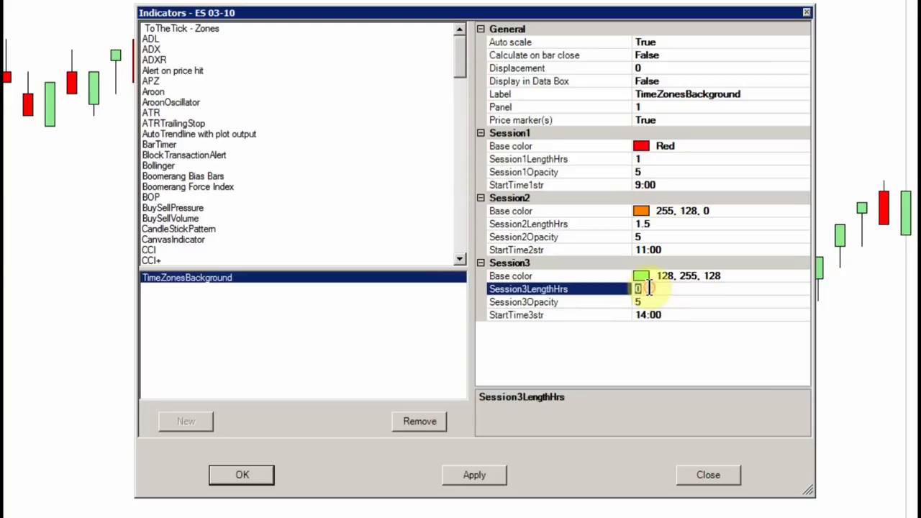
type(".5")
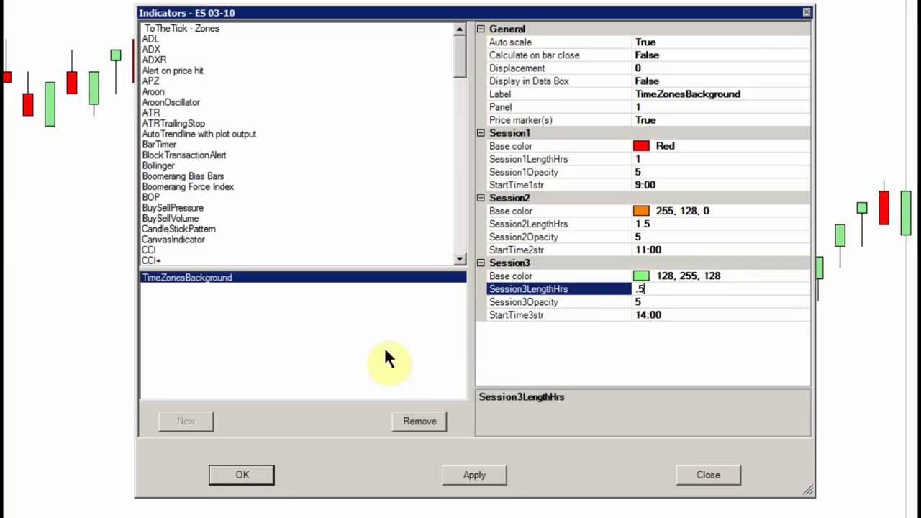
key("Return")
Apply the TimeZonesBackground settings with OK to show the red, orange and green bands
left_click(242, 477)
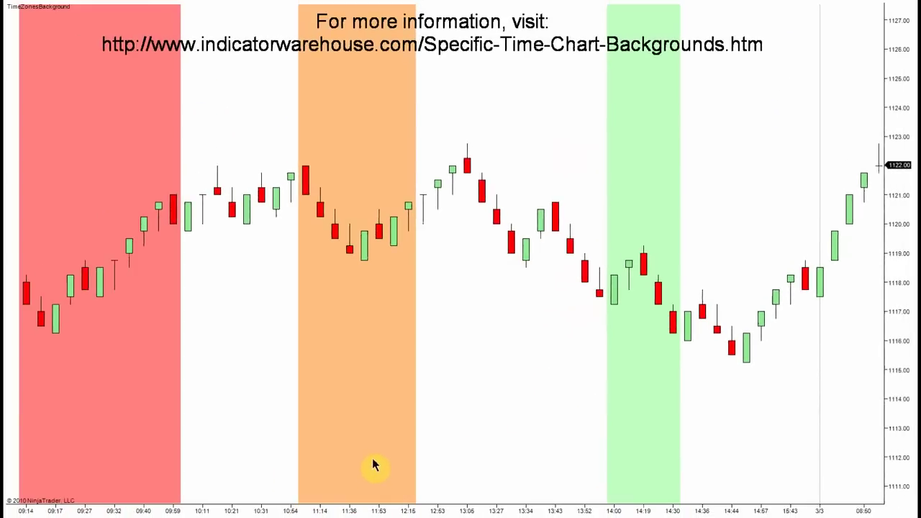